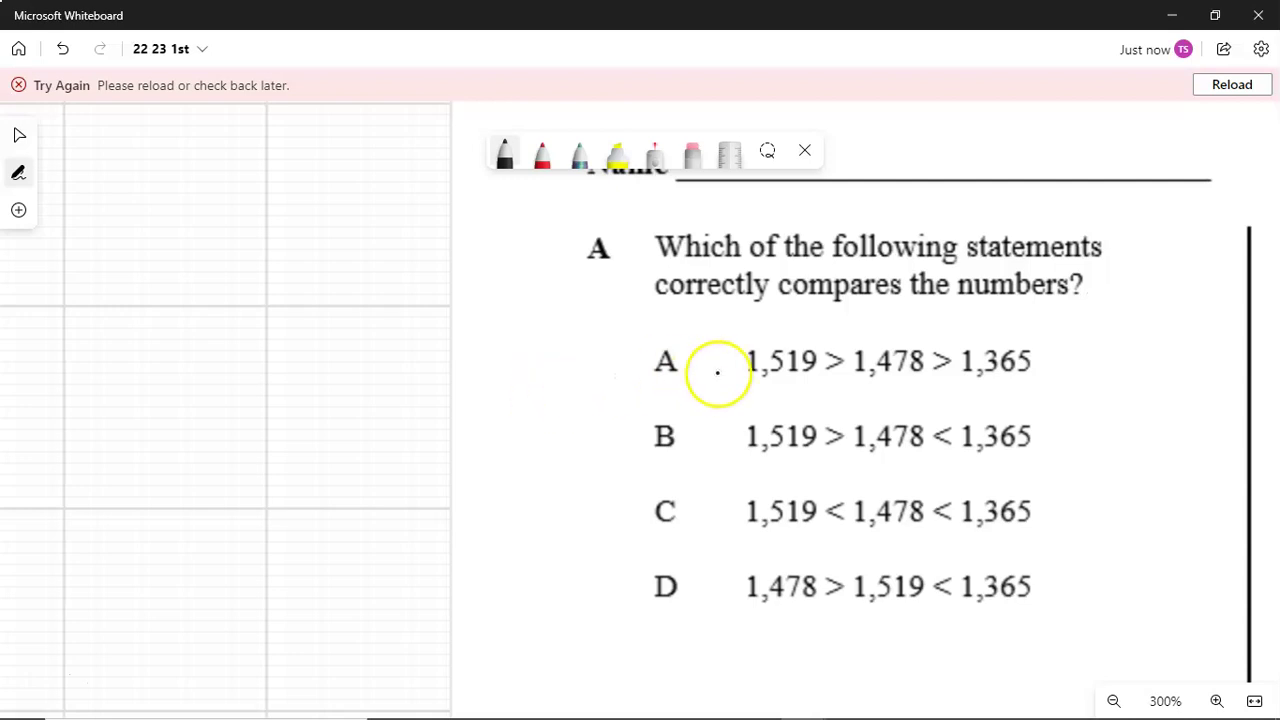
- Underline the leading digits of 1,519, 1,478 and 1,365 in option A
drag(744, 391, 753, 391)
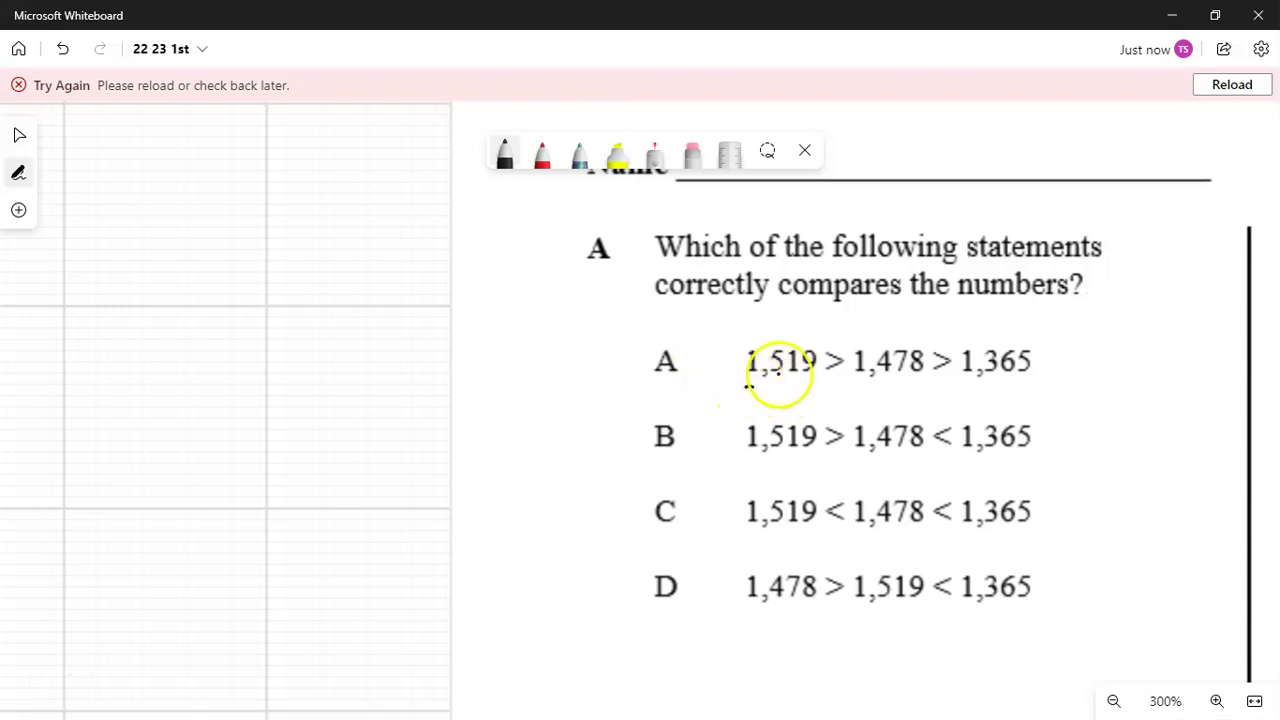
drag(856, 391, 865, 391)
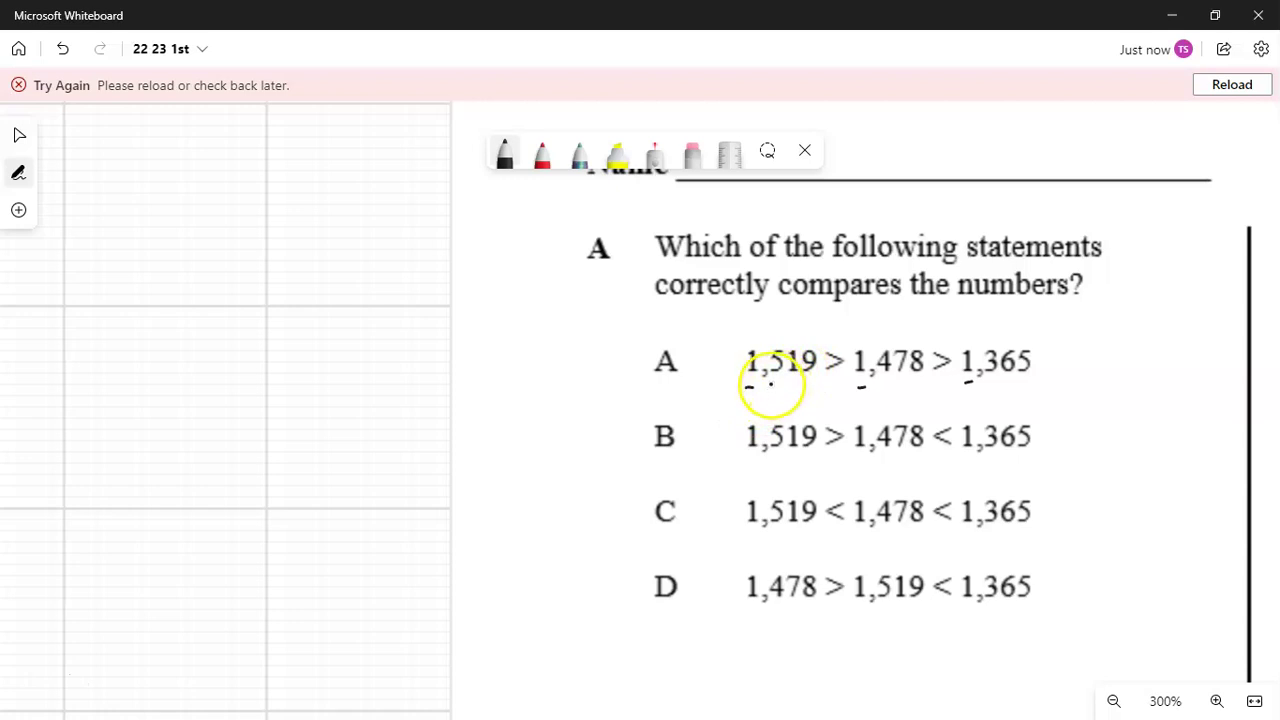
drag(773, 386, 782, 385)
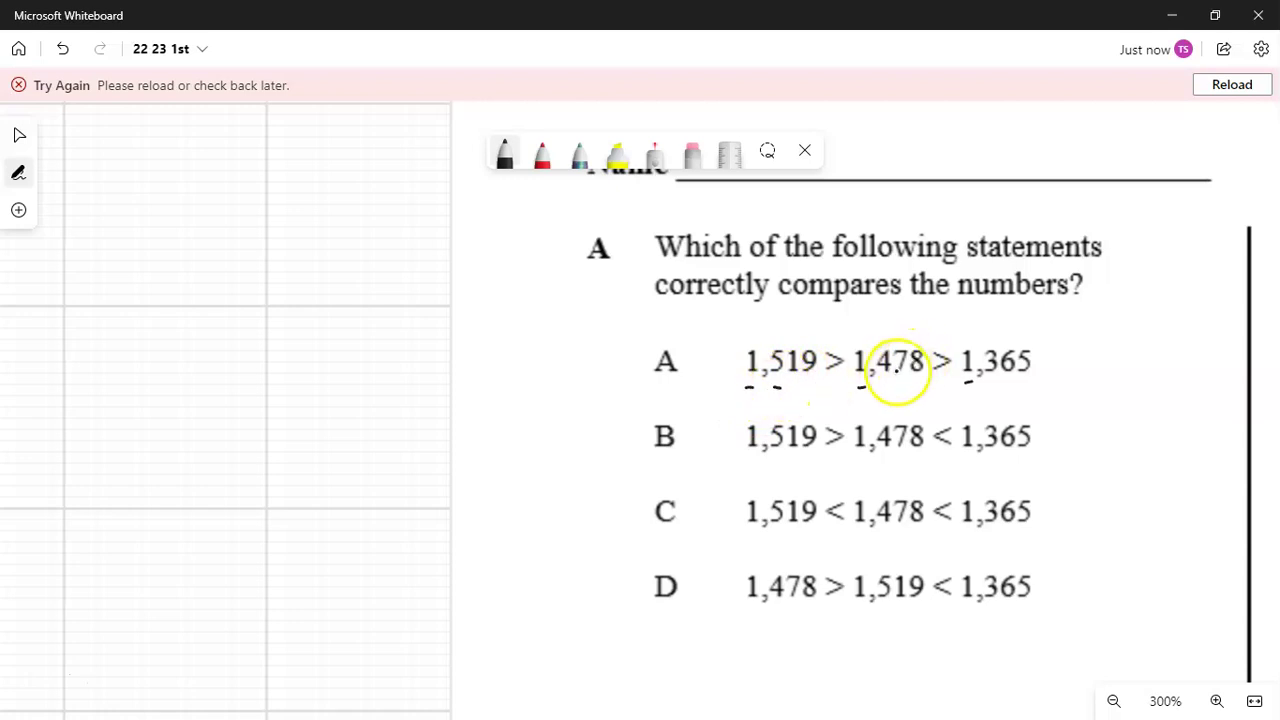
drag(880, 384, 893, 384)
drag(979, 381, 993, 381)
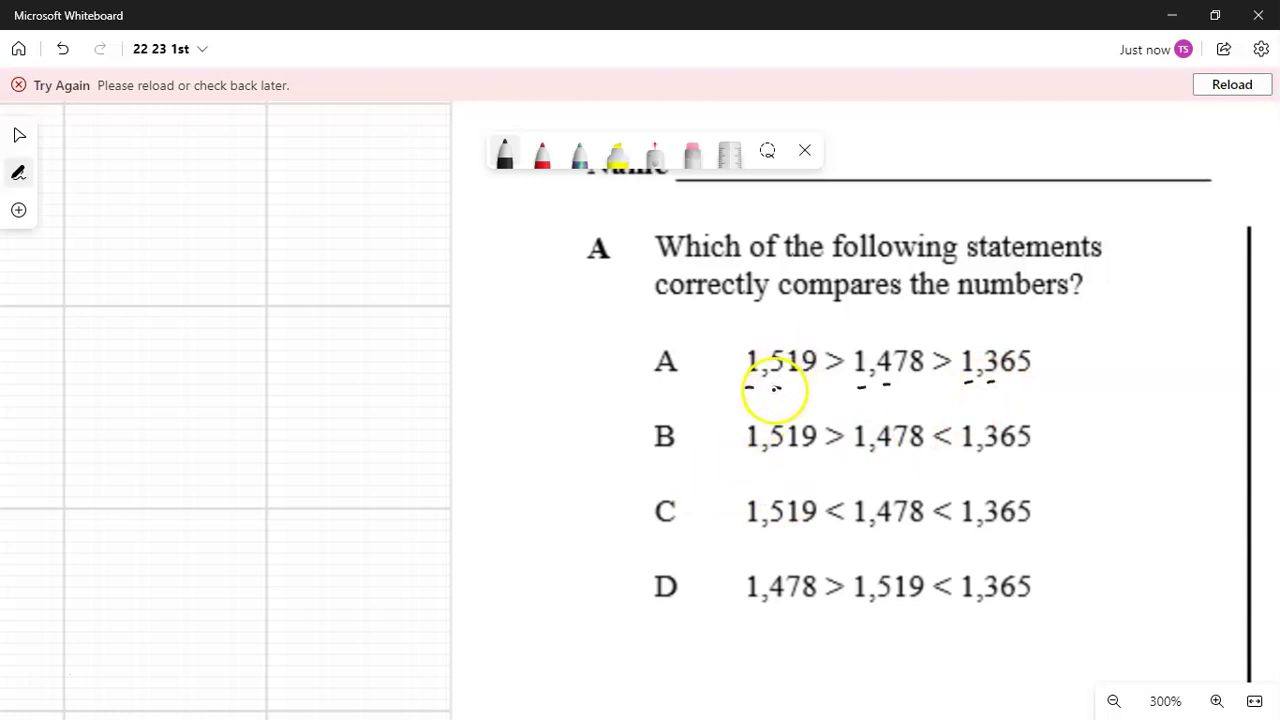
- Circle the 5, the 4 and both > signs in option A, then write M beside it
mouse_move(775, 390)
mouse_down()
mouse_move(788, 358)
mouse_move(760, 349)
mouse_move(777, 388)
mouse_up()
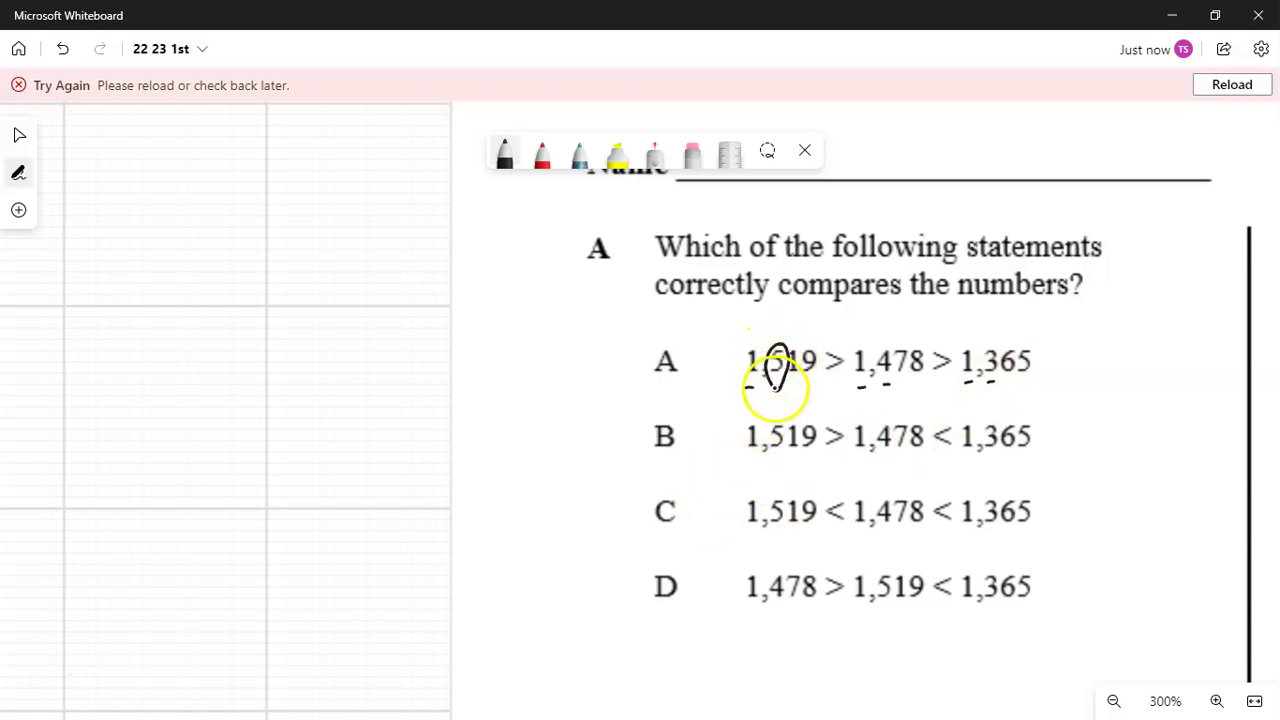
drag(874, 383, 889, 383)
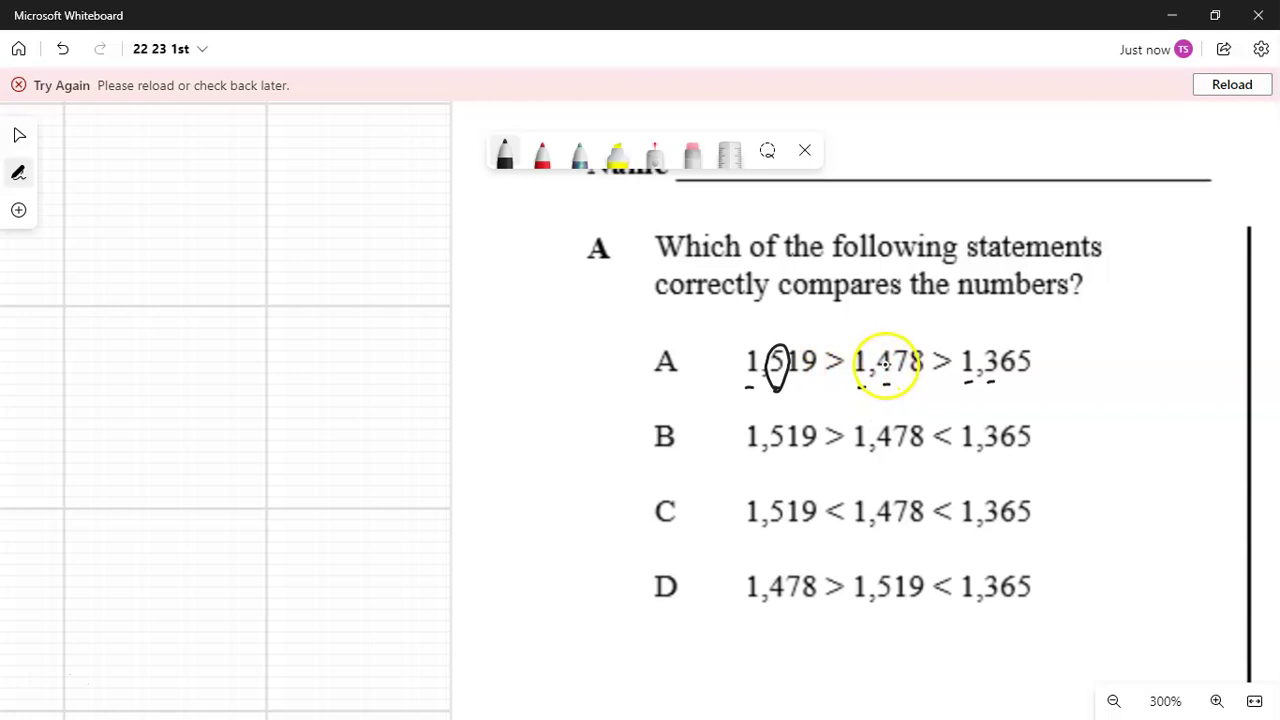
mouse_move(836, 347)
mouse_down()
mouse_move(820, 356)
mouse_move(846, 364)
mouse_move(831, 350)
mouse_up()
drag(961, 381, 975, 380)
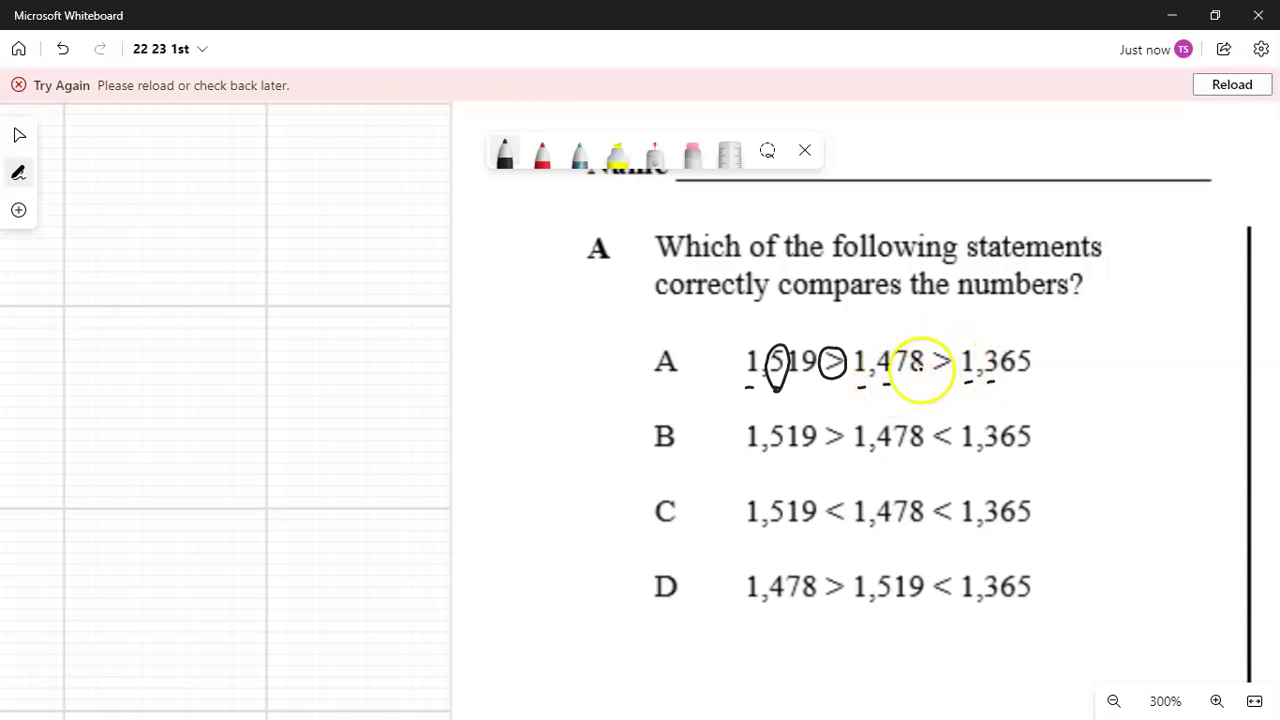
click(885, 377)
mouse_move(886, 377)
mouse_down()
mouse_move(886, 337)
mouse_move(886, 386)
mouse_up()
mouse_move(943, 345)
mouse_down()
mouse_move(931, 357)
mouse_move(946, 360)
mouse_up()
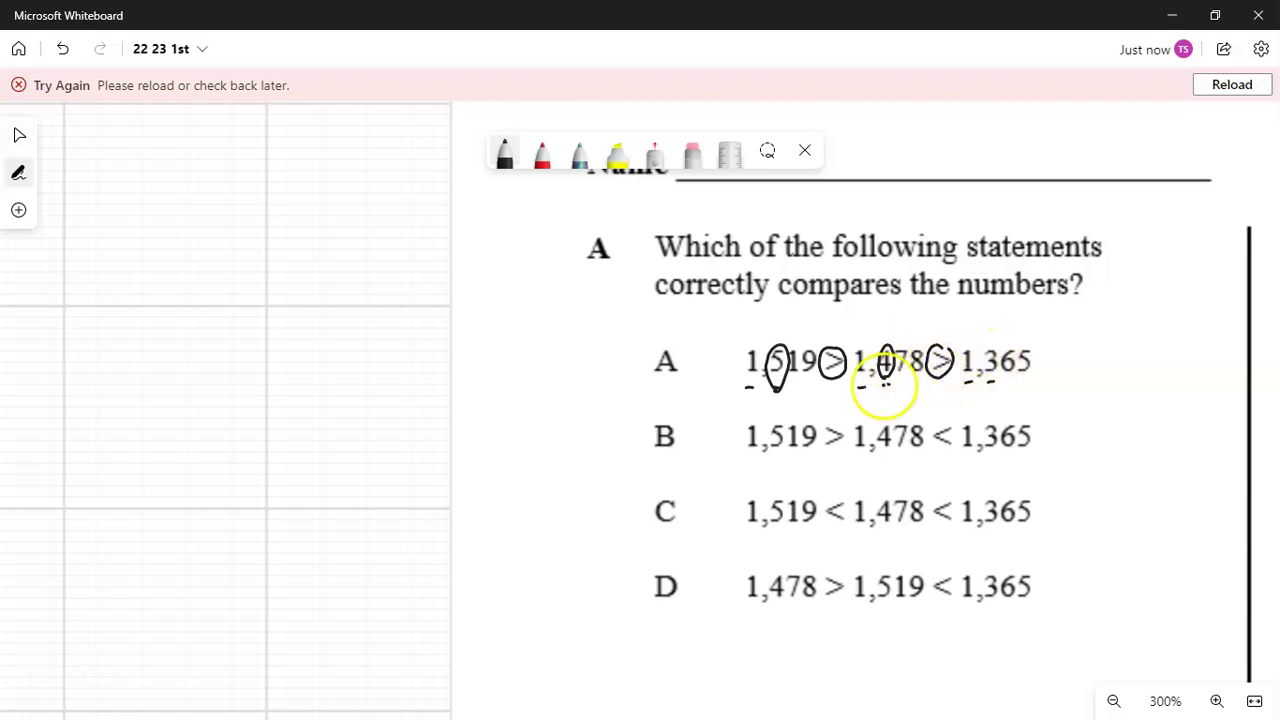
mouse_move(605, 377)
mouse_down()
mouse_move(618, 362)
mouse_move(629, 374)
mouse_up()
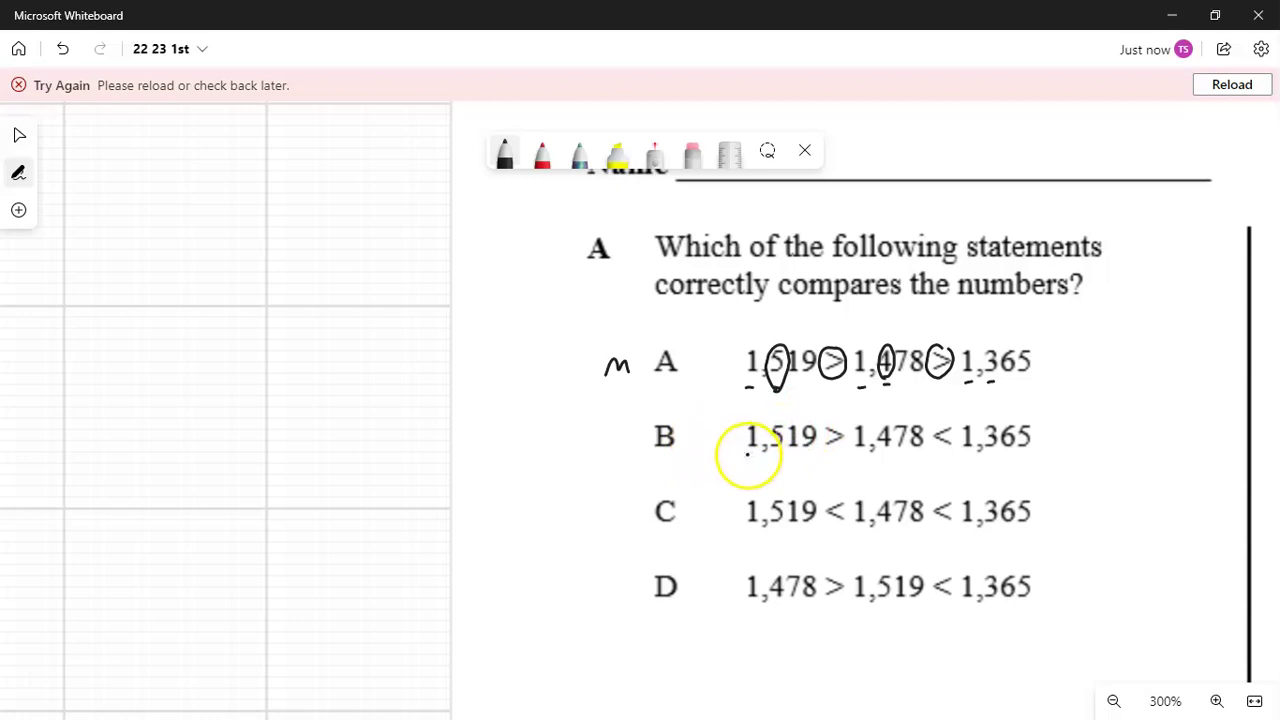
- Underline the first and next digits of 1,519, 1,478 and 1,365 in option B
drag(748, 453, 753, 457)
drag(854, 452, 863, 453)
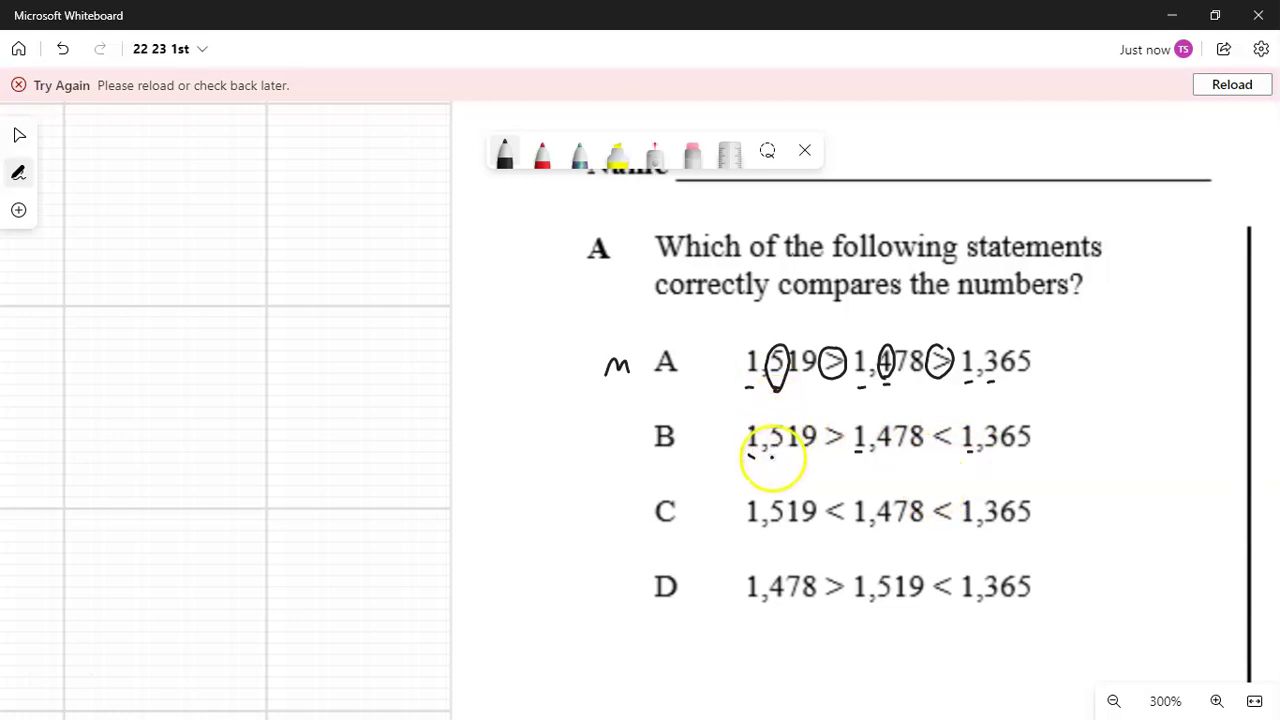
drag(883, 453, 973, 450)
drag(979, 450, 983, 451)
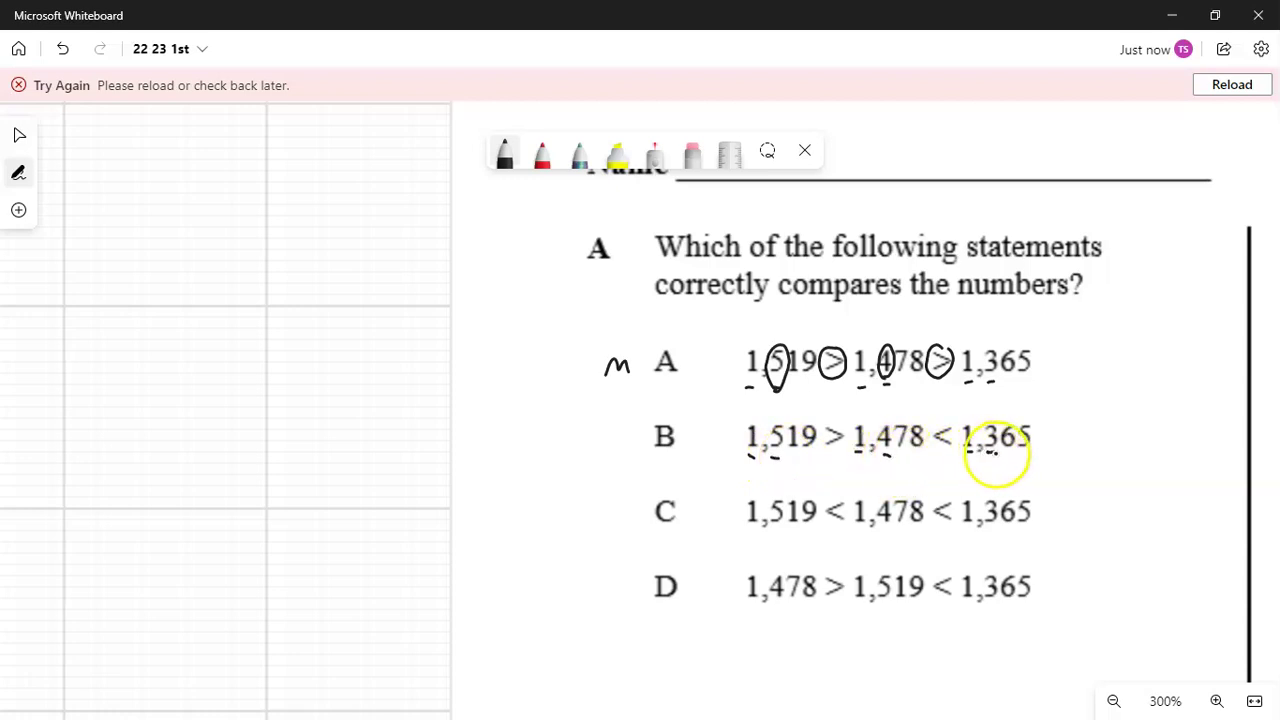
- Circle the 5, the > and the 4 in option B, then cross out its < and the letter B
mouse_move(778, 420)
mouse_down()
mouse_move(771, 458)
mouse_move(785, 425)
mouse_up()
click(829, 424)
mouse_move(838, 420)
mouse_down()
mouse_move(823, 434)
mouse_move(849, 429)
mouse_move(836, 422)
mouse_up()
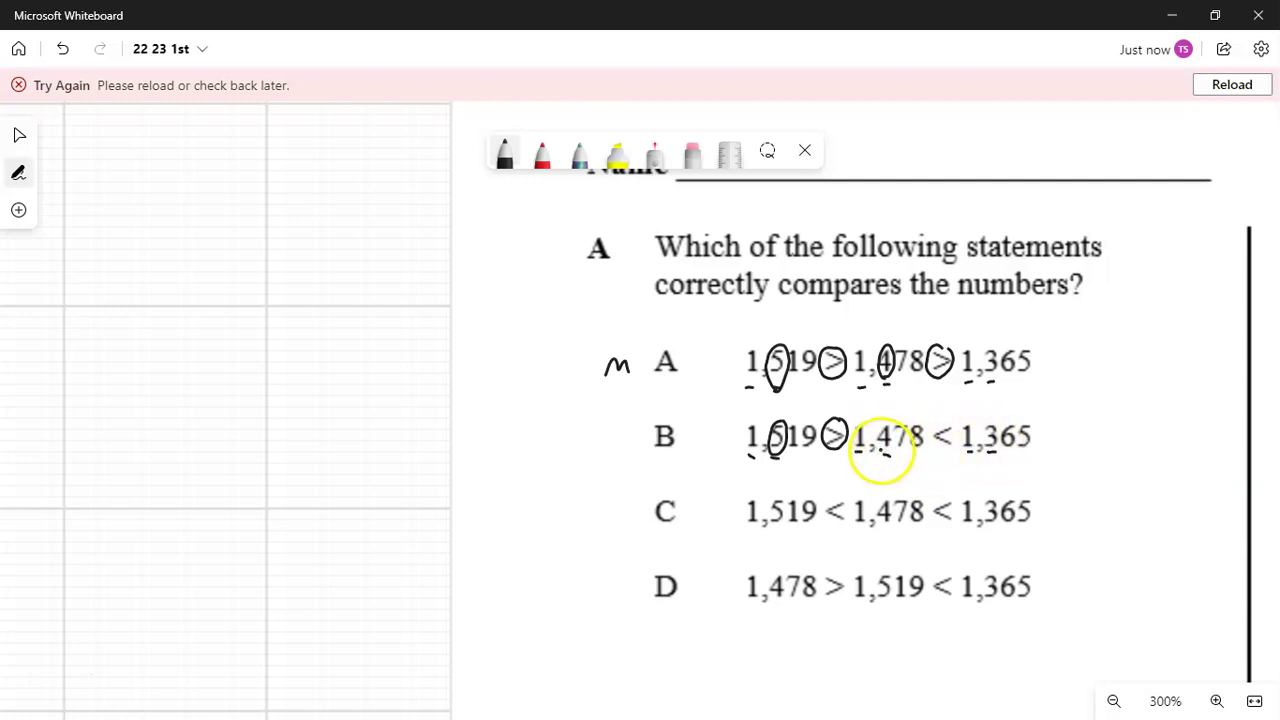
drag(886, 420, 877, 443)
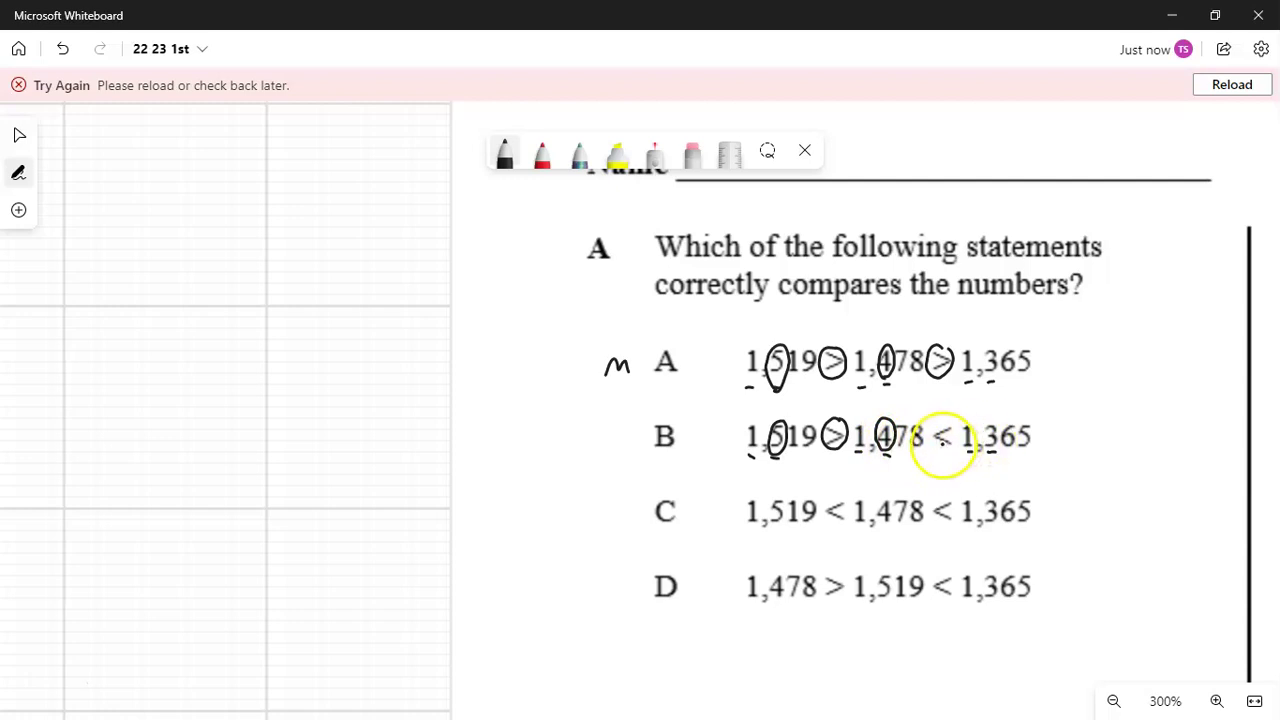
drag(938, 448, 957, 424)
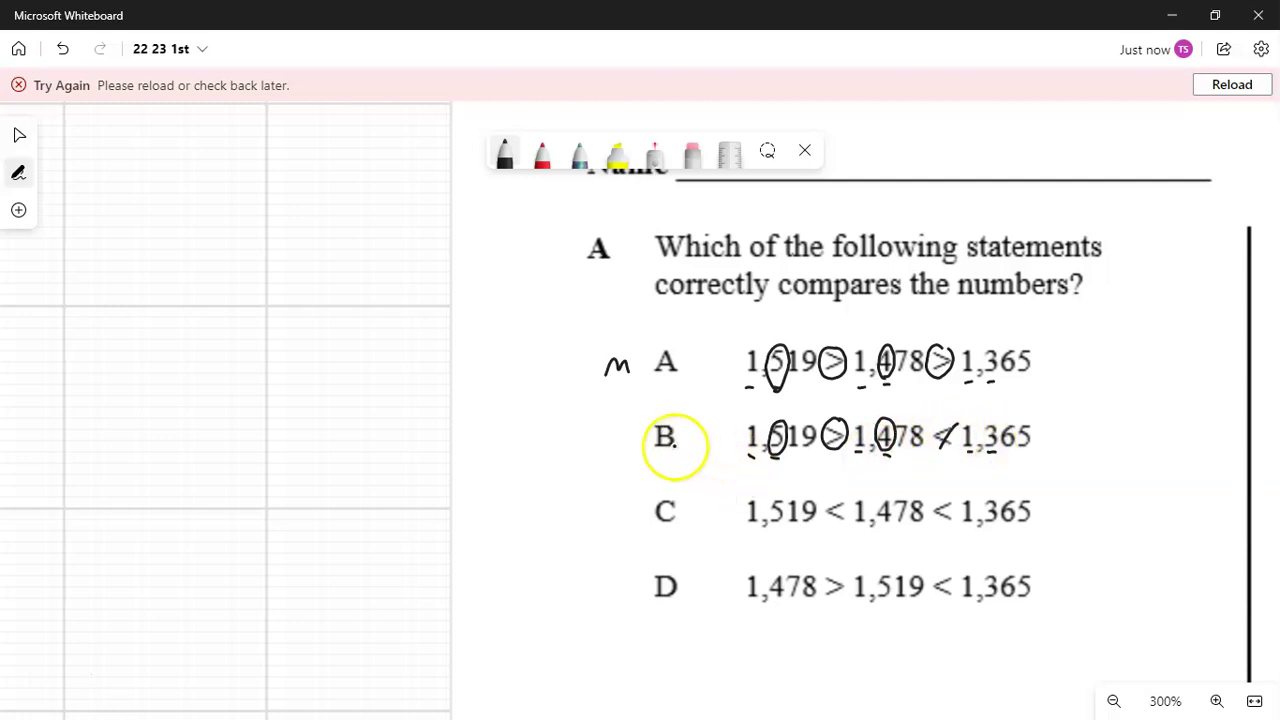
drag(655, 451, 679, 421)
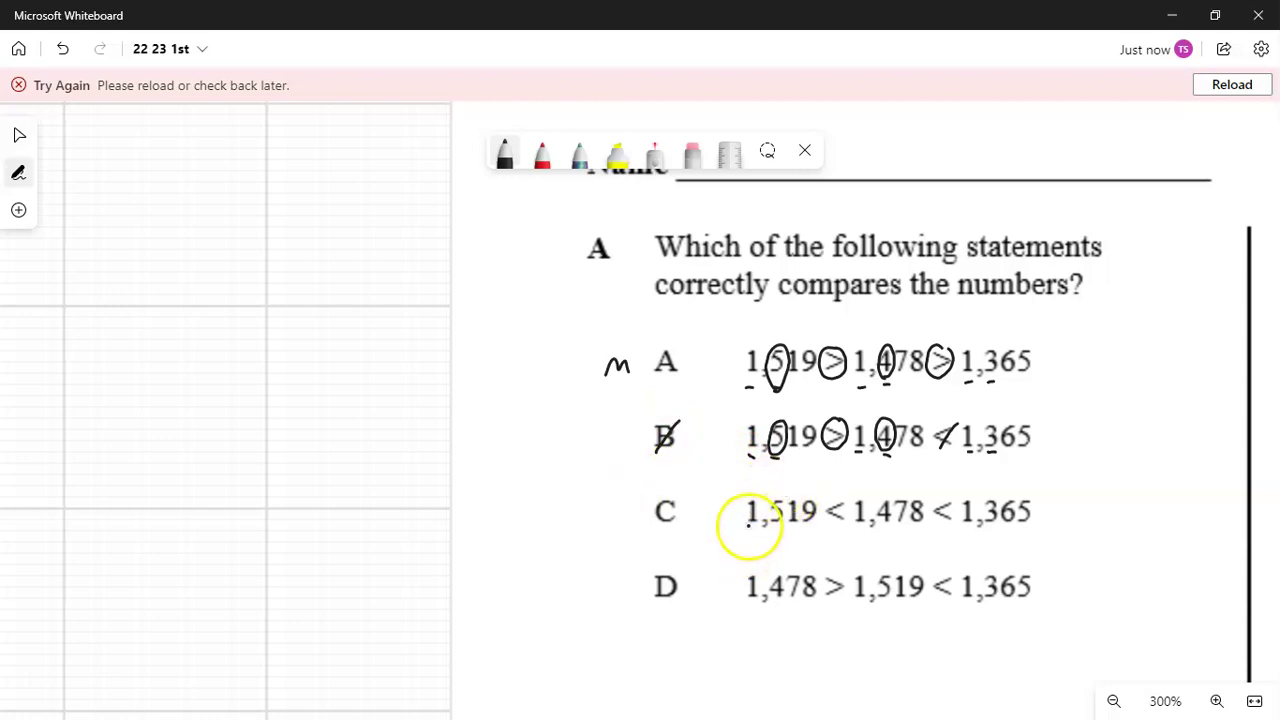
- Underline the first and second digits of 1,519, 1,478 and 1,365 in option C
drag(745, 526, 756, 524)
drag(854, 531, 863, 530)
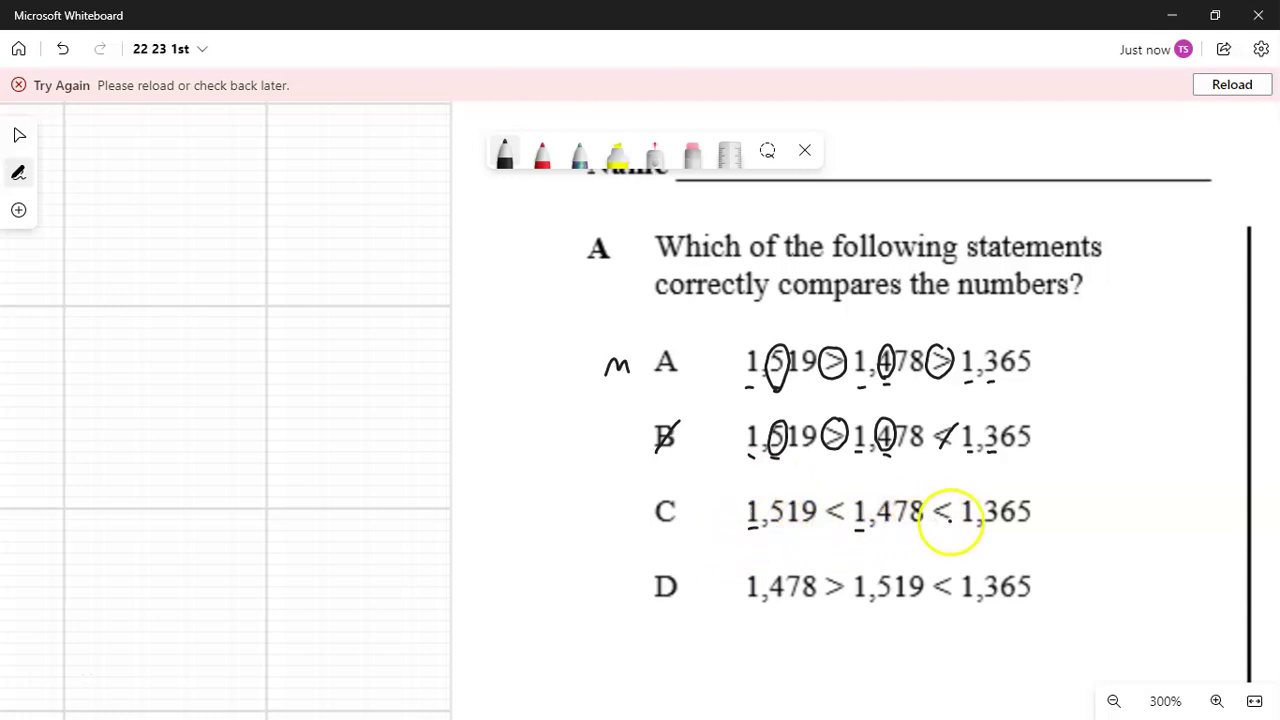
drag(965, 526, 976, 526)
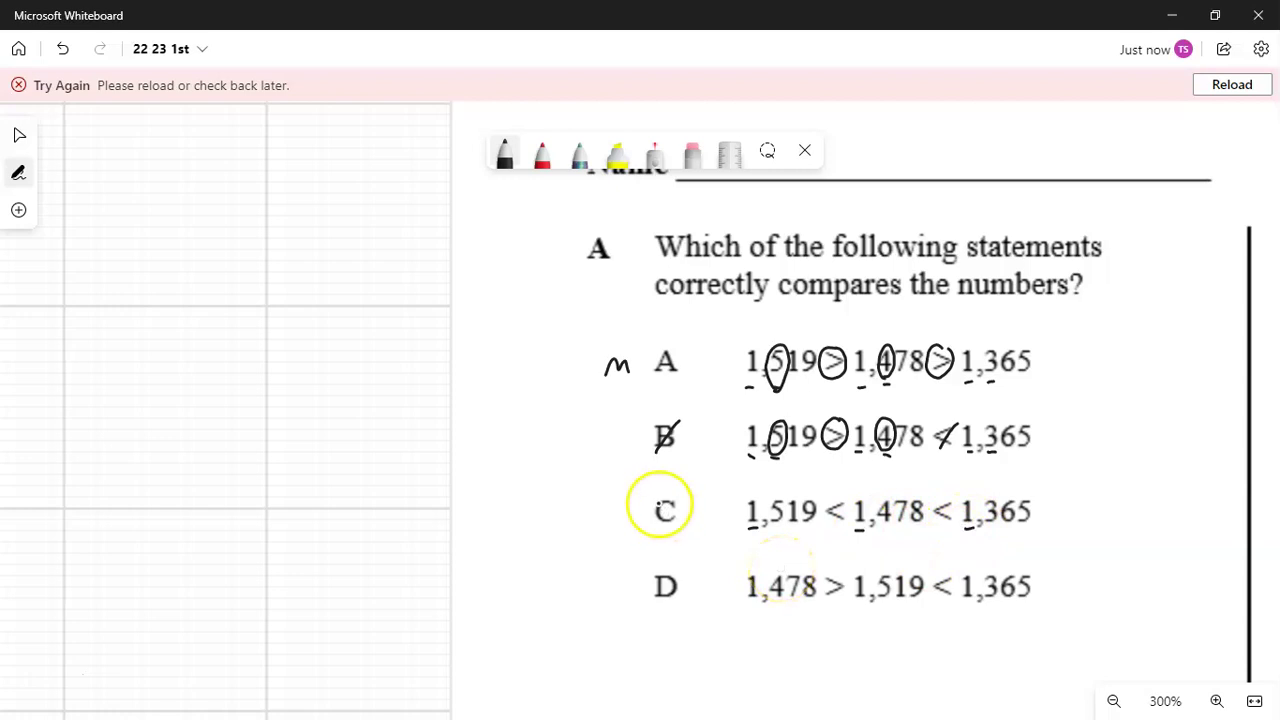
drag(772, 531, 781, 531)
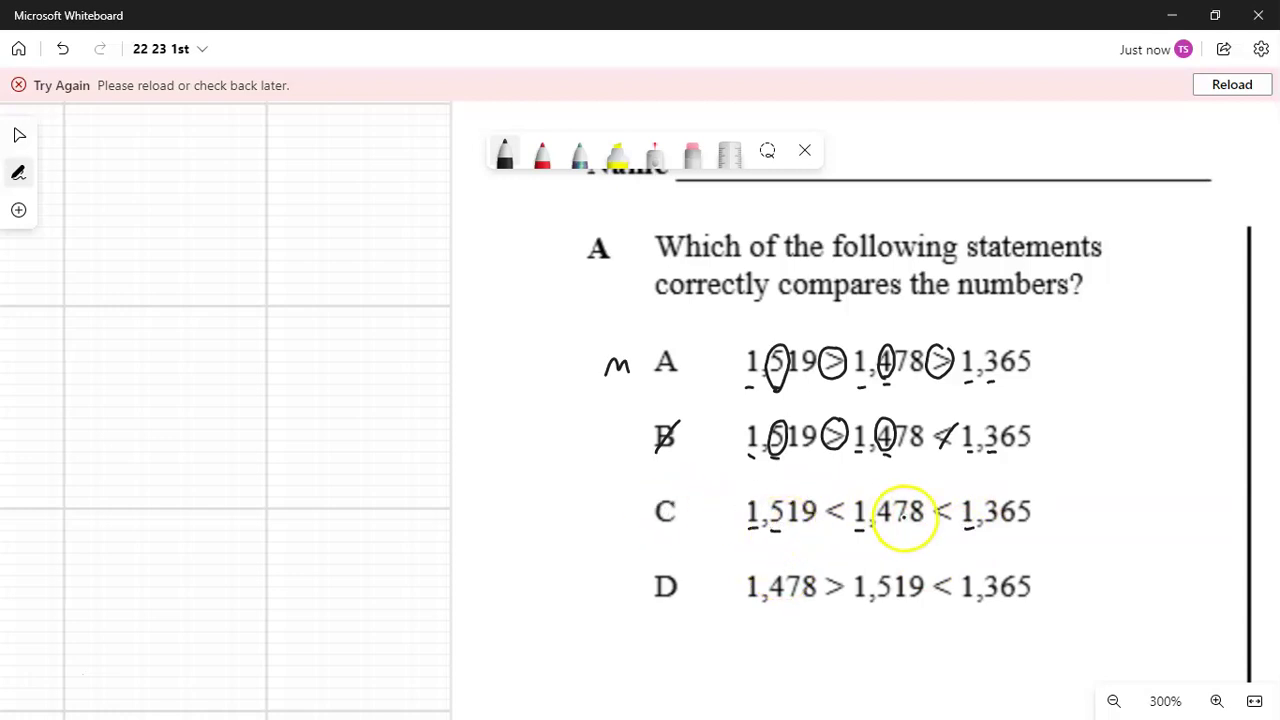
drag(879, 530, 891, 530)
drag(986, 529, 998, 529)
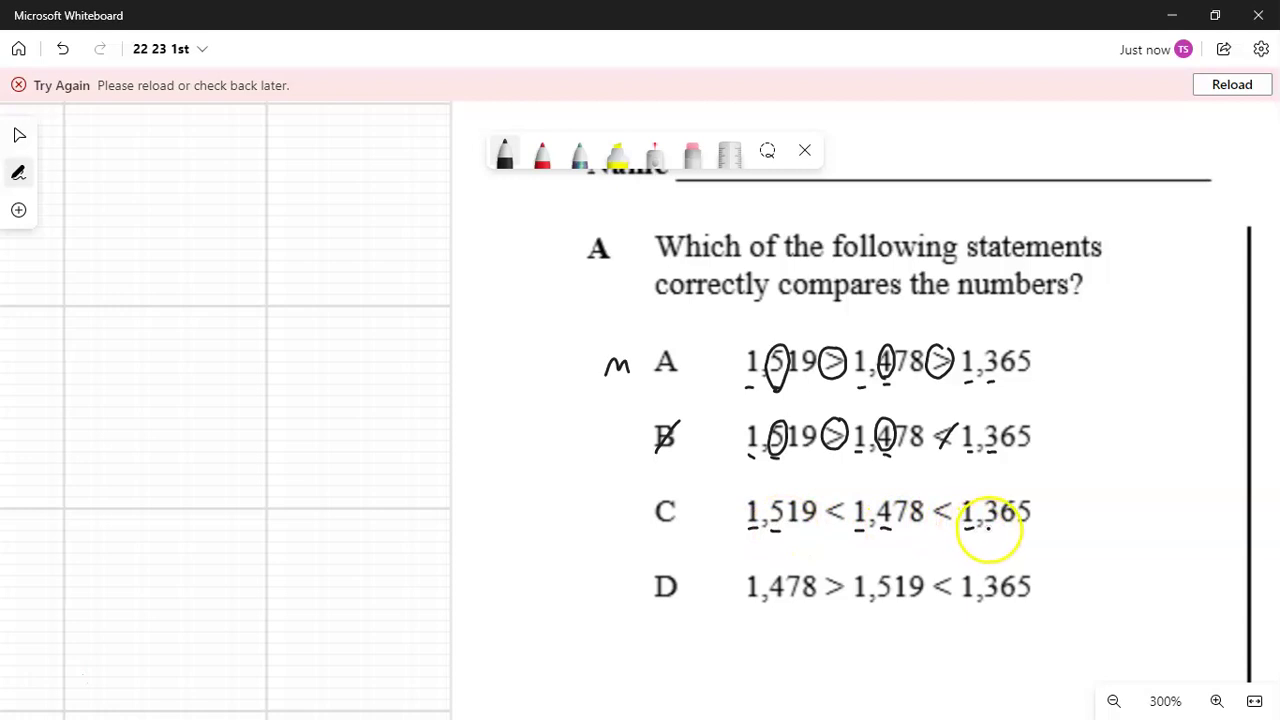
- Circle the 5 of 1,519 and cross out option C's first < and the letter C
mouse_move(771, 503)
mouse_down()
mouse_move(766, 517)
mouse_move(785, 500)
mouse_up()
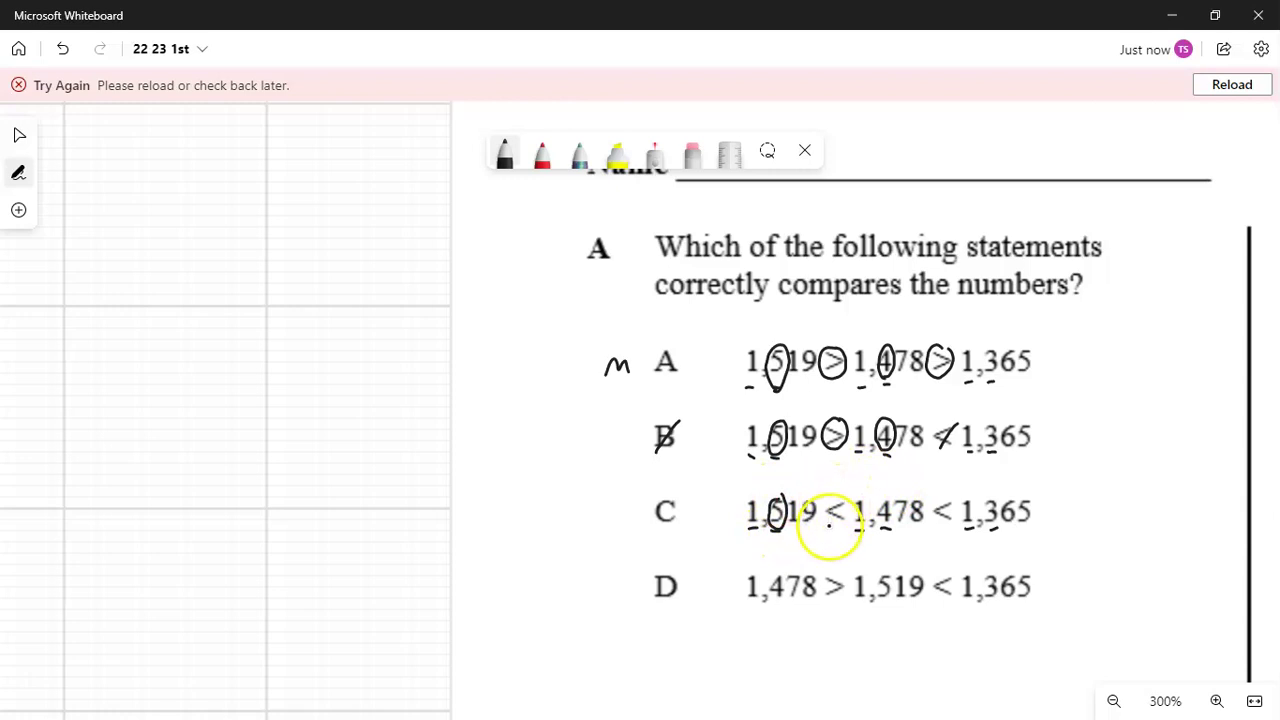
drag(831, 525, 839, 495)
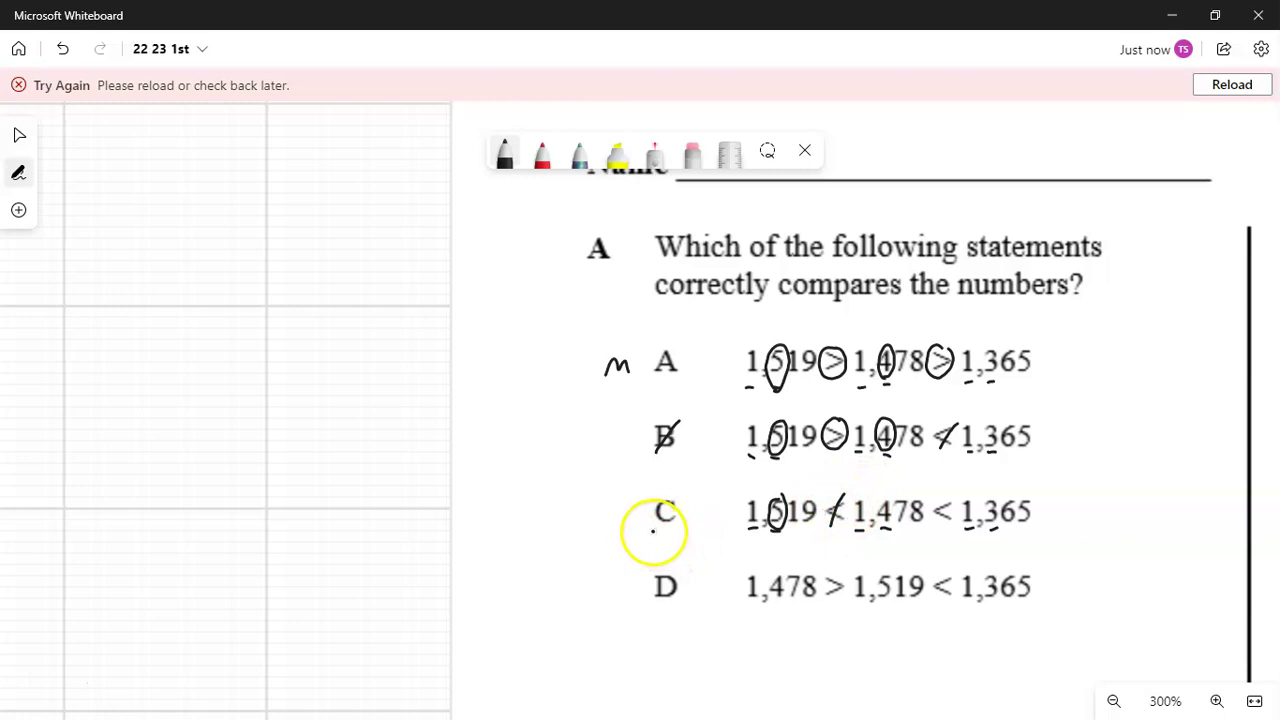
drag(658, 528, 678, 497)
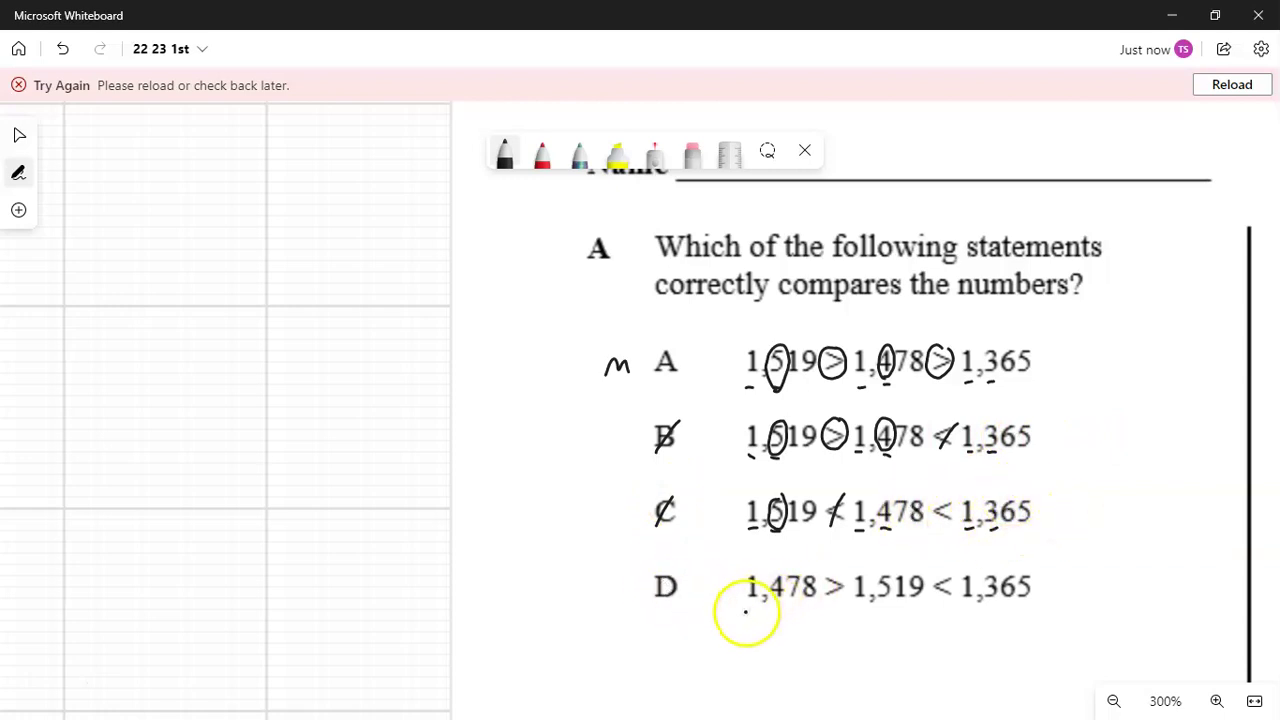
- Underline the first digits of the three numbers in option D
drag(745, 600, 753, 600)
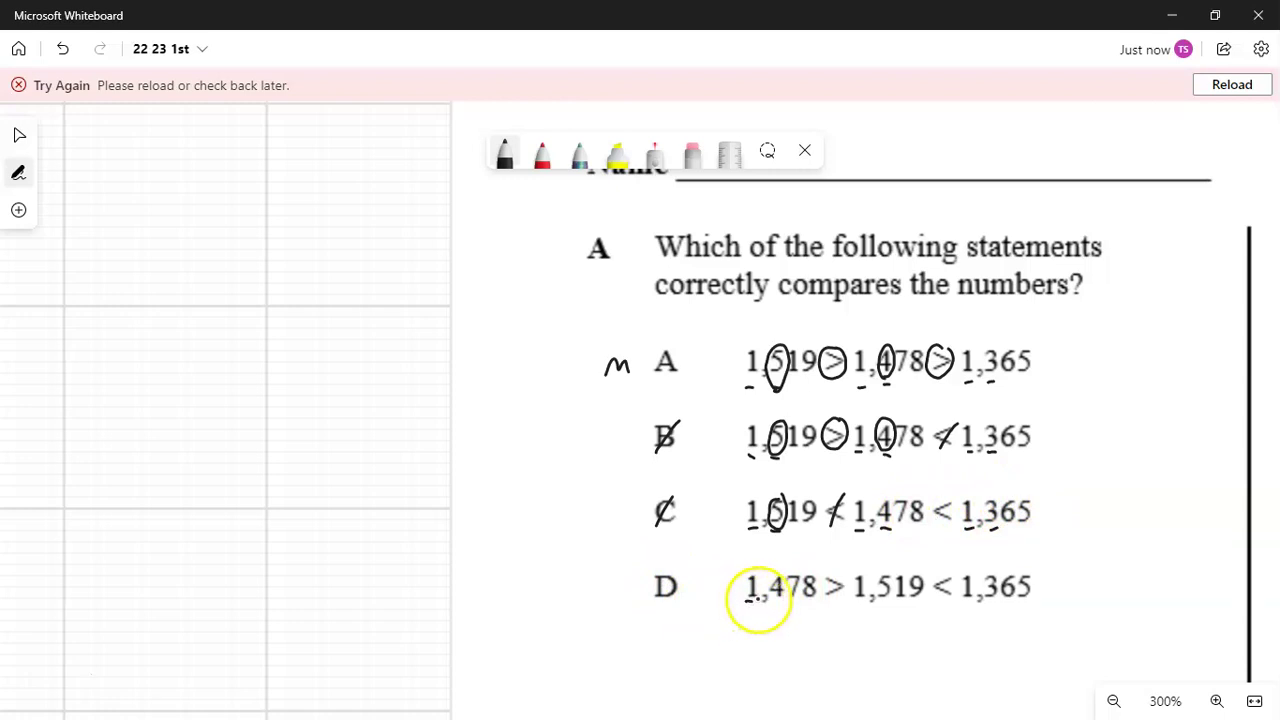
drag(854, 600, 862, 600)
click(913, 600)
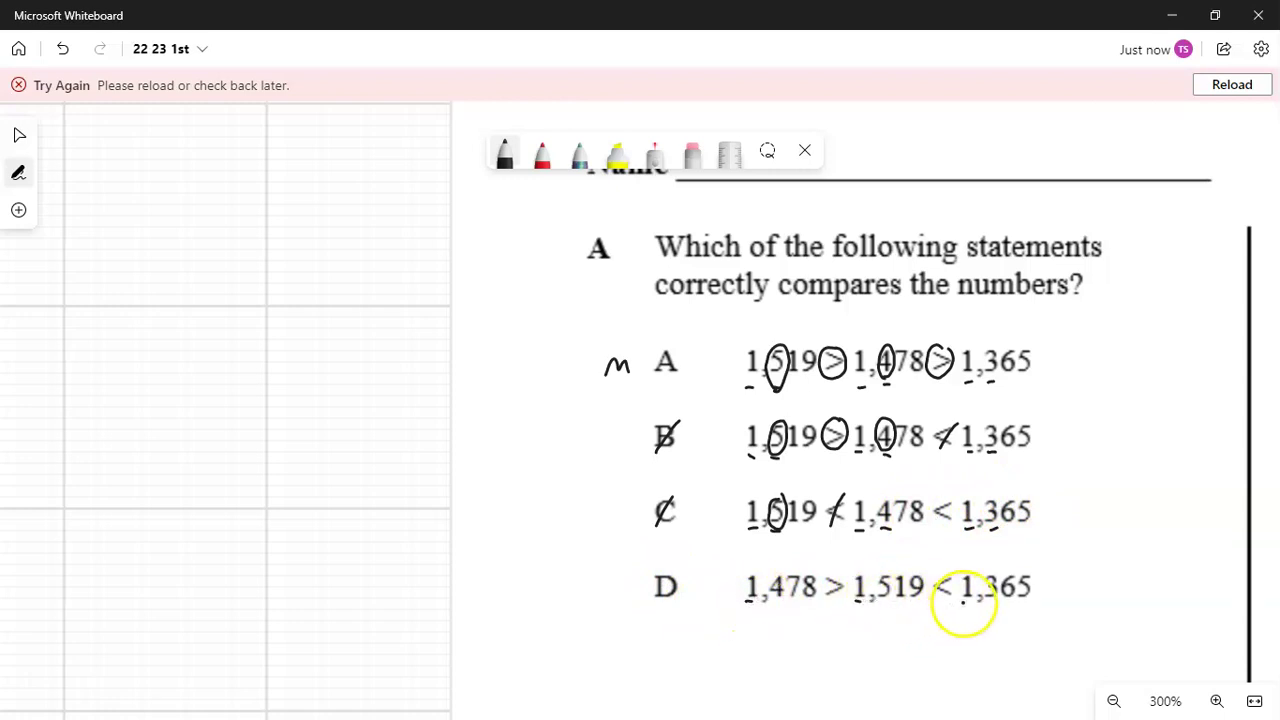
drag(962, 598, 969, 599)
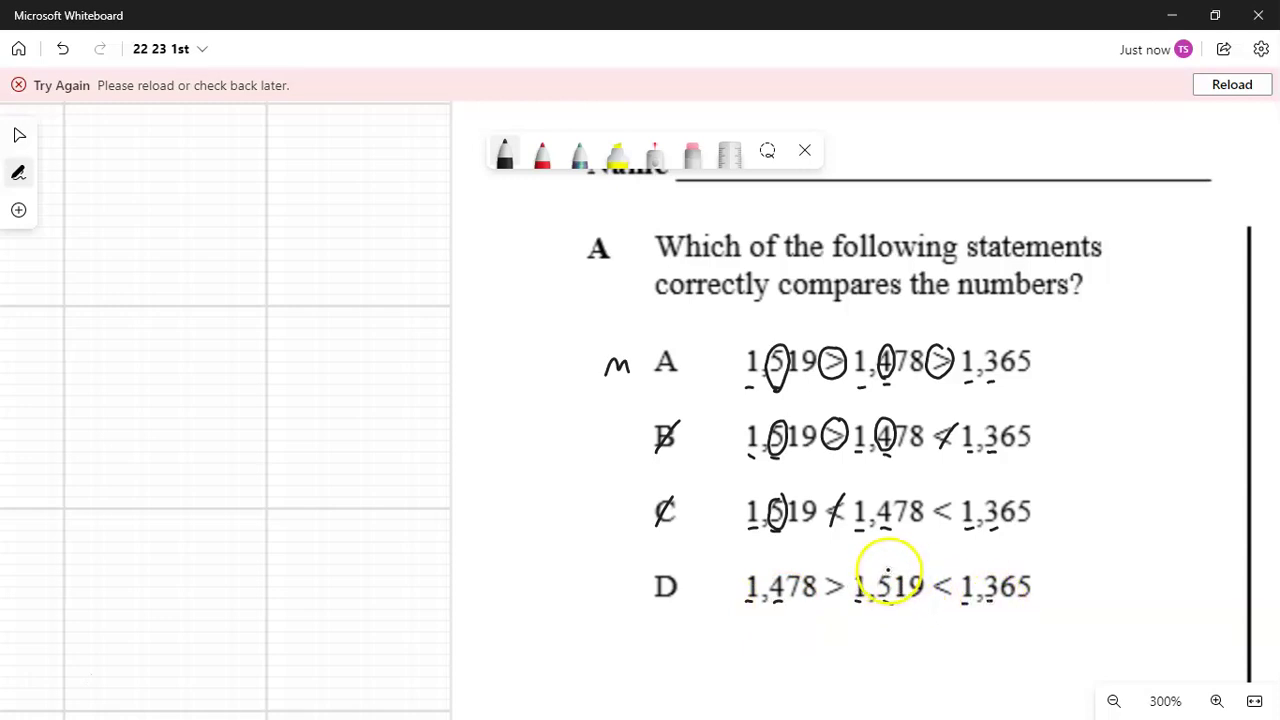
- Circle the 5 of 1,519 and cross out option D's > and the letter D
drag(884, 568, 888, 590)
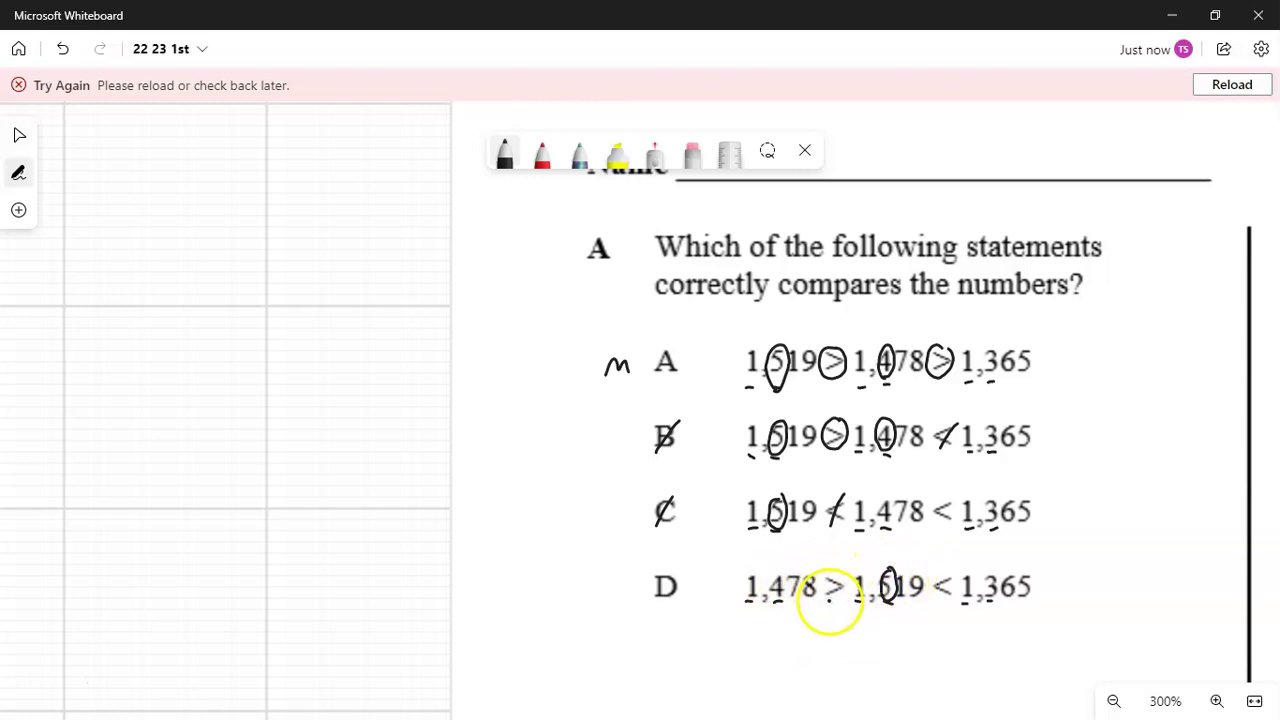
drag(829, 601, 846, 572)
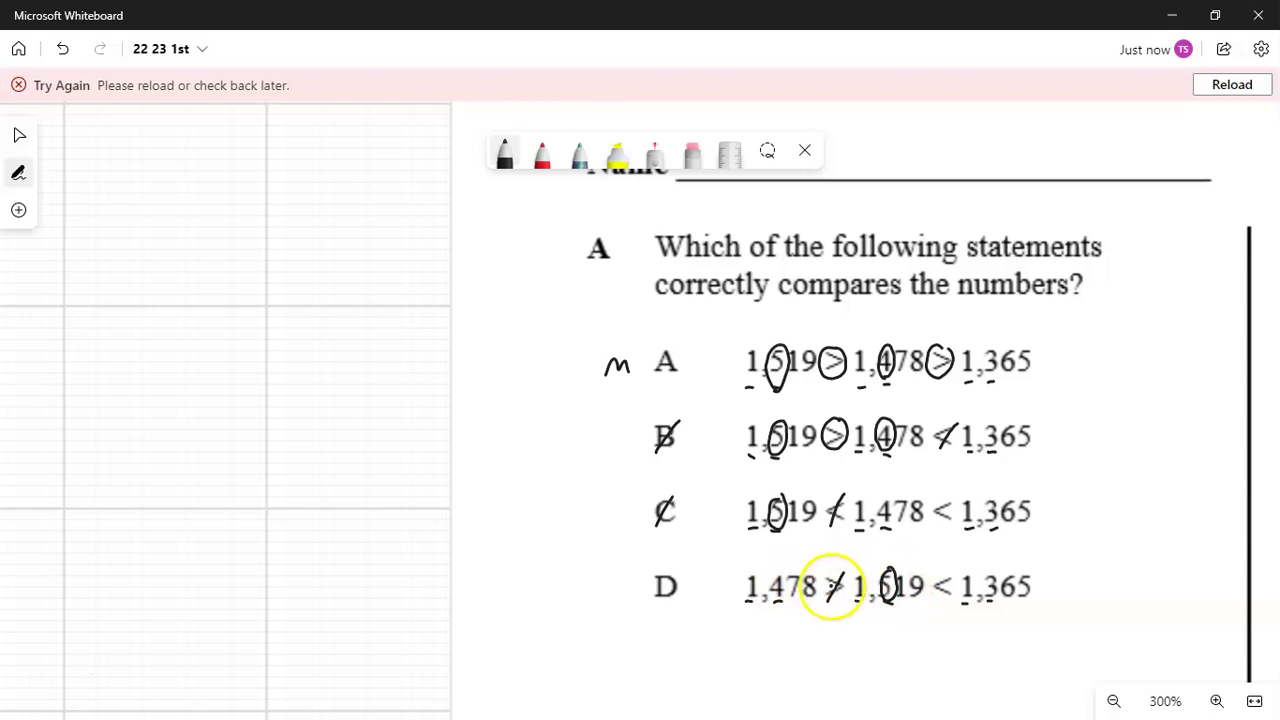
drag(655, 603, 675, 568)
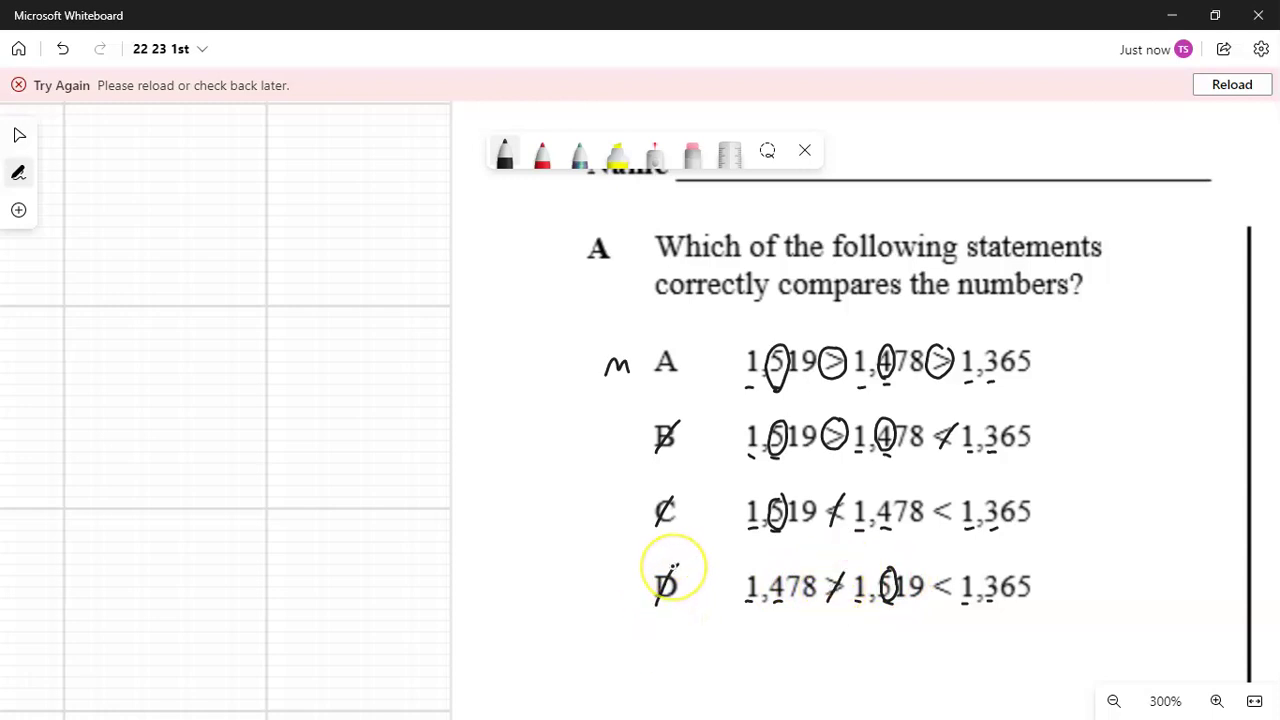